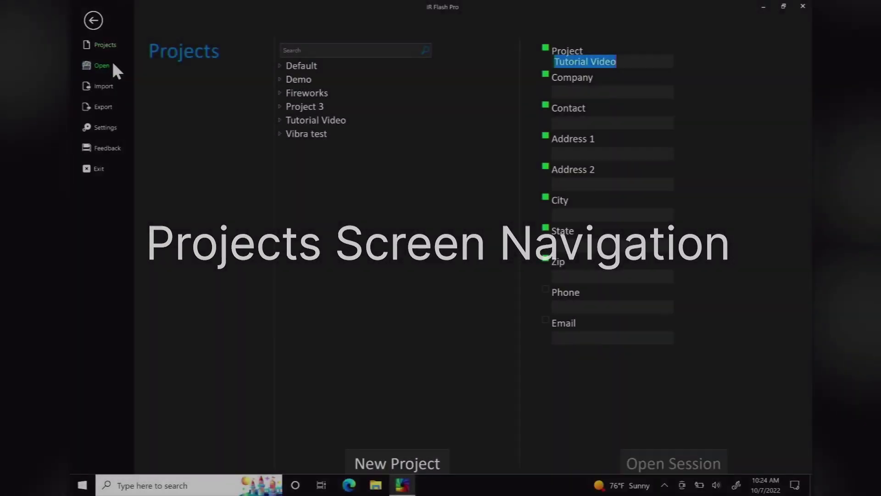
Step: Browse the Import and Export pages, ending on Settings with the report header and footer fields
{"action": "left_click", "coordinate": [109, 86]}
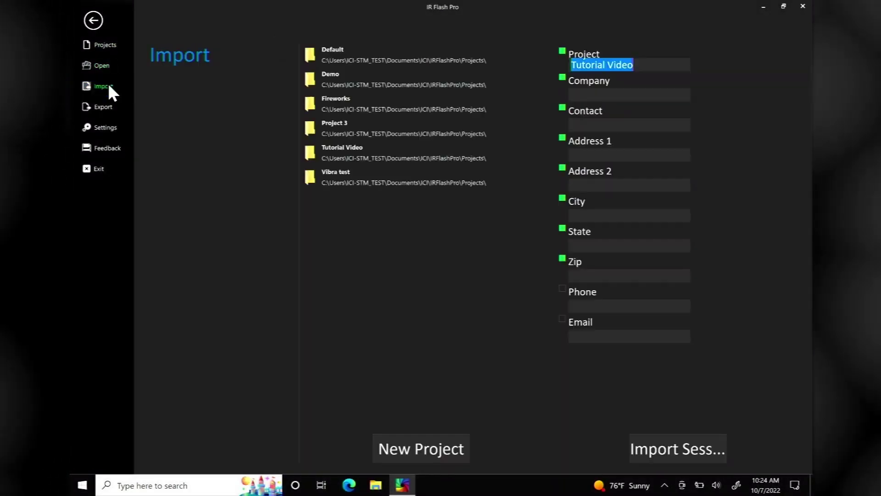
{"action": "left_click", "coordinate": [108, 107]}
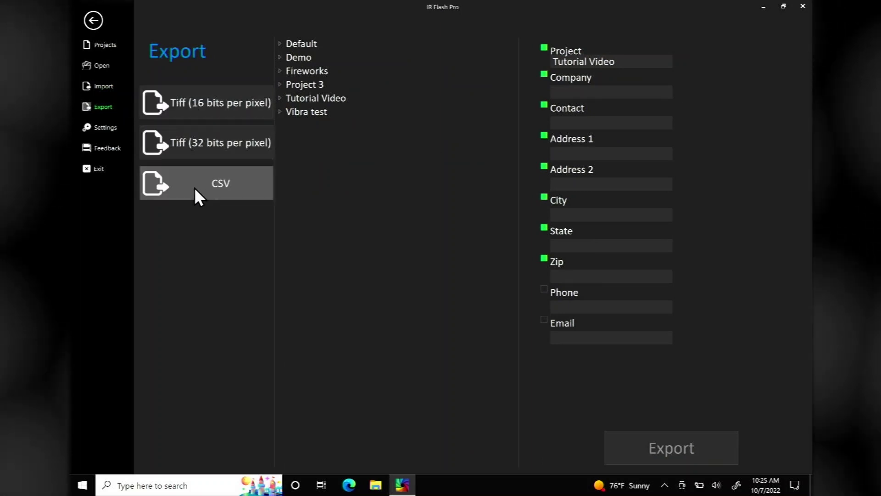
{"action": "left_click", "coordinate": [112, 130]}
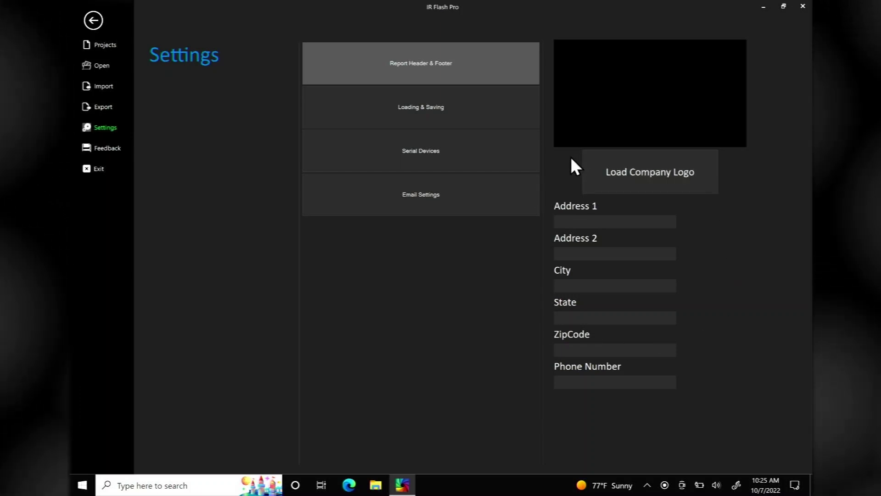
Step: Review Loading & Saving and Serial Devices settings, then show the SMTP Email Settings
{"action": "left_click", "coordinate": [484, 110]}
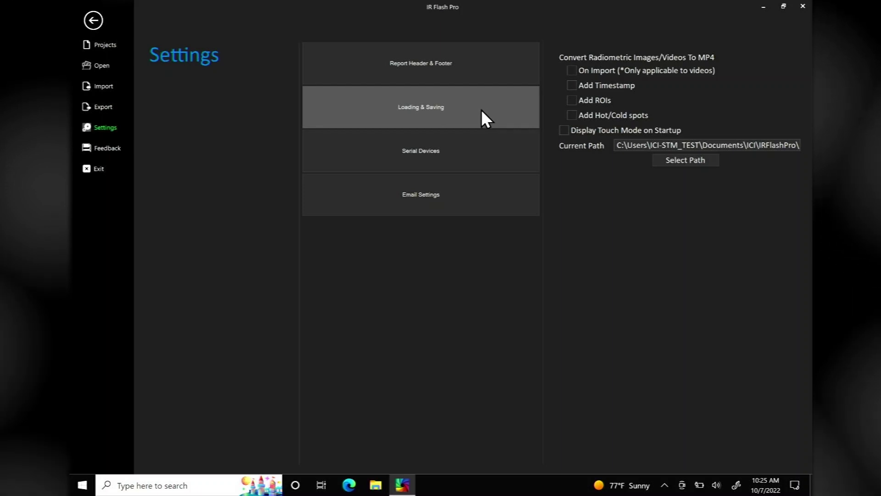
{"action": "left_click", "coordinate": [460, 142]}
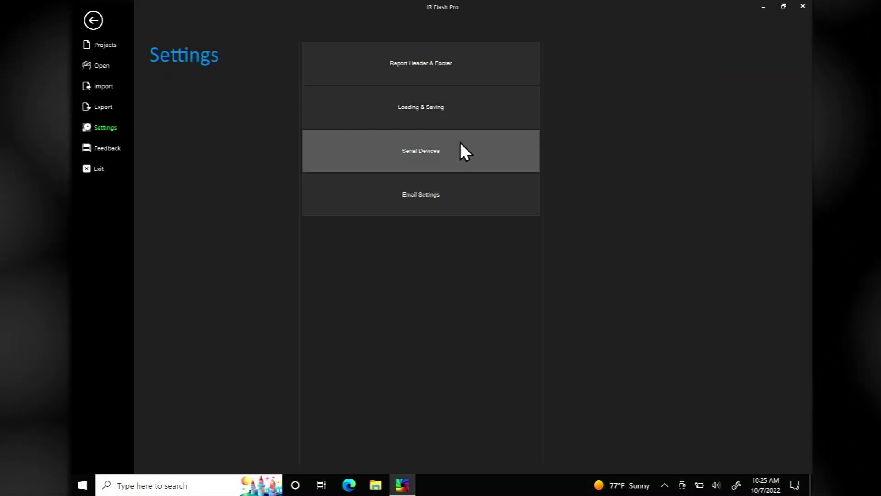
{"action": "left_click", "coordinate": [425, 193]}
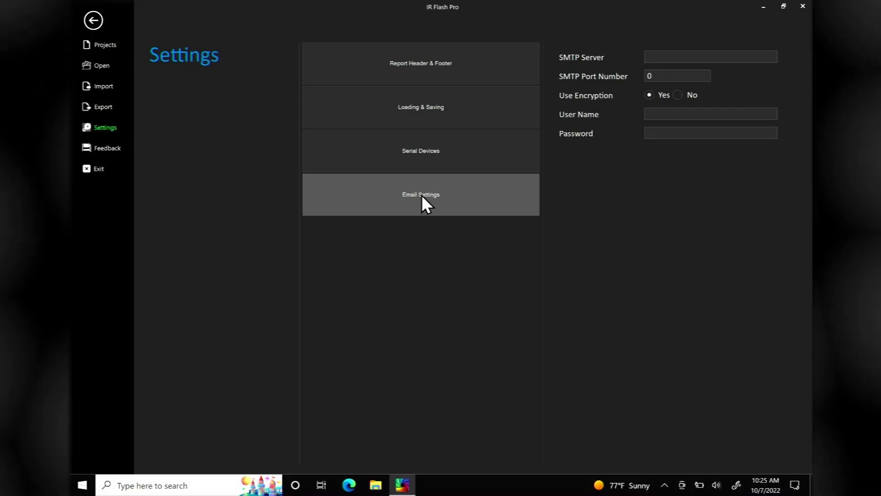
Step: Glance at the Feedback form, then go back to the Projects list
{"action": "left_click", "coordinate": [106, 48]}
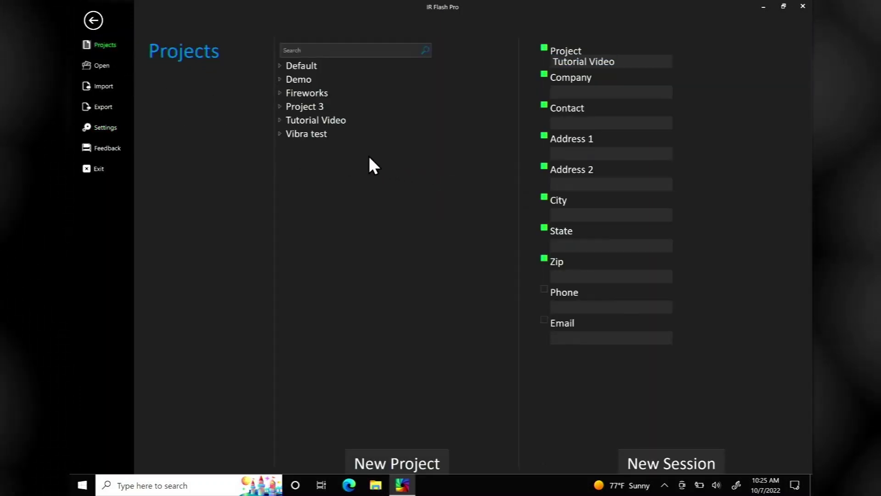
{"action": "left_click", "coordinate": [107, 141]}
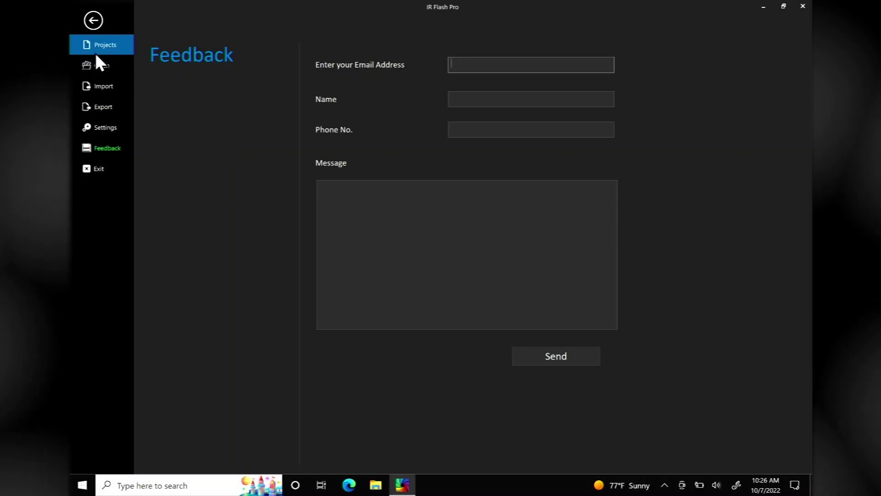
{"action": "left_click", "coordinate": [96, 54]}
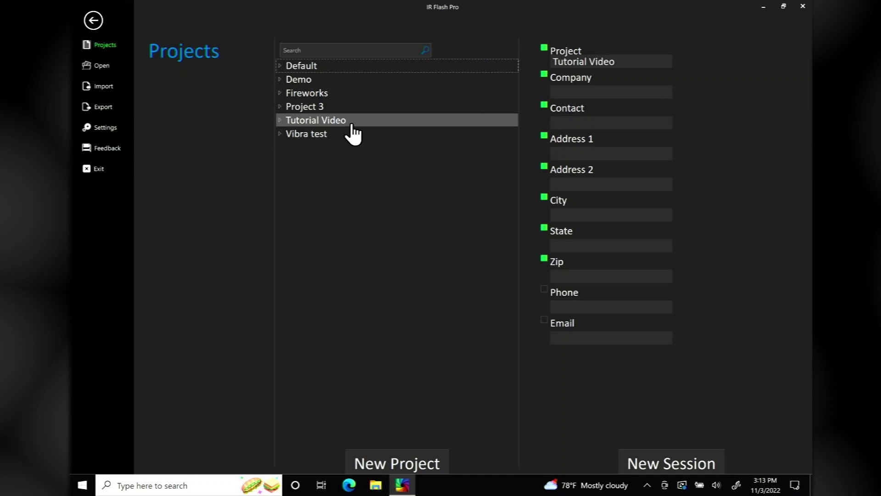
Step: List the Tutorial Video project's two sessions and begin a new session there
{"action": "left_click", "coordinate": [357, 125]}
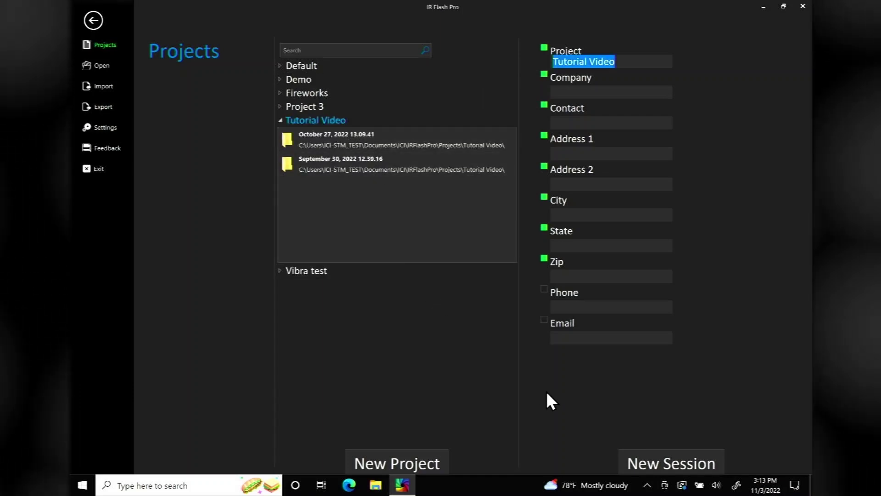
{"action": "left_click", "coordinate": [657, 456]}
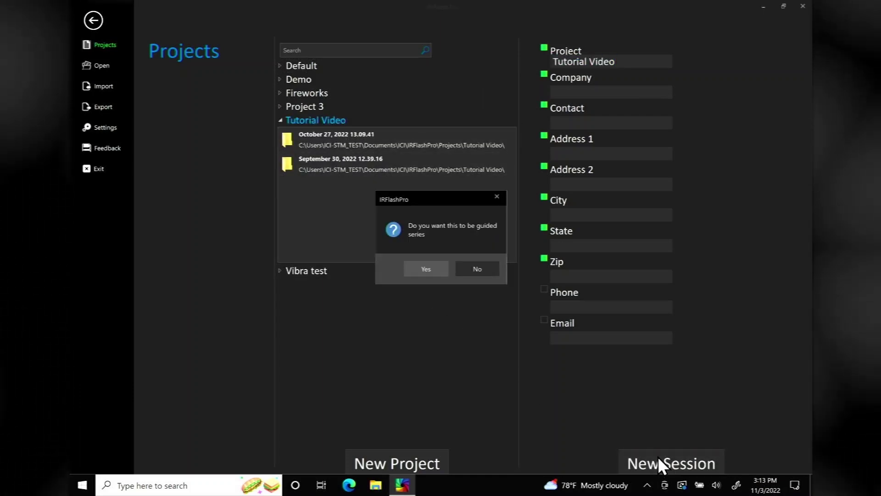
Step: Answer the guided-series prompt, move the 32.0 °C spot marker higher, and browse the Tools and Reports panels
{"action": "left_click", "coordinate": [478, 269]}
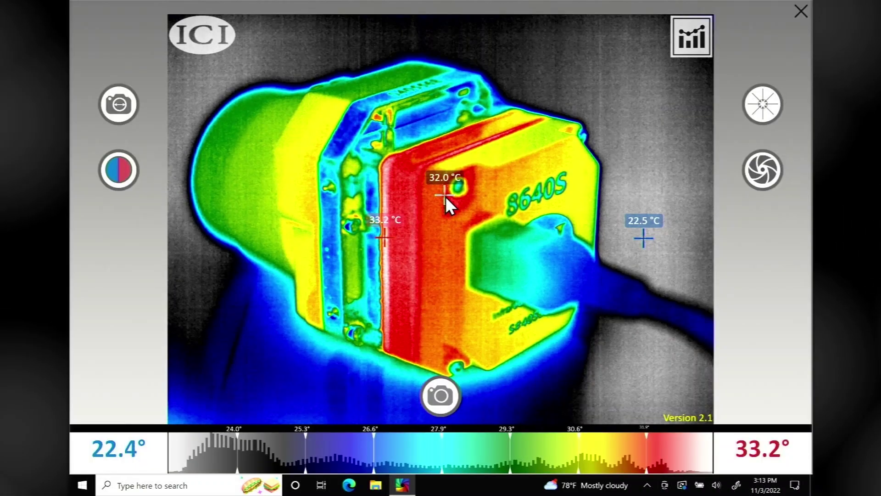
{"action": "mouse_move", "coordinate": [444, 196]}
{"action": "left_mouse_down"}
{"action": "mouse_move", "coordinate": [444, 148]}
{"action": "mouse_move", "coordinate": [414, 128]}
{"action": "left_mouse_up"}
{"action": "right_click", "coordinate": [414, 128]}
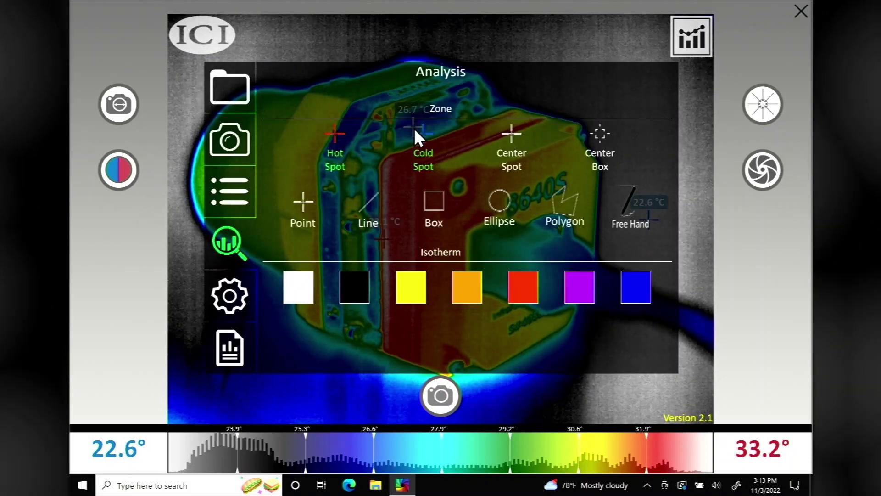
{"action": "left_click", "coordinate": [239, 290]}
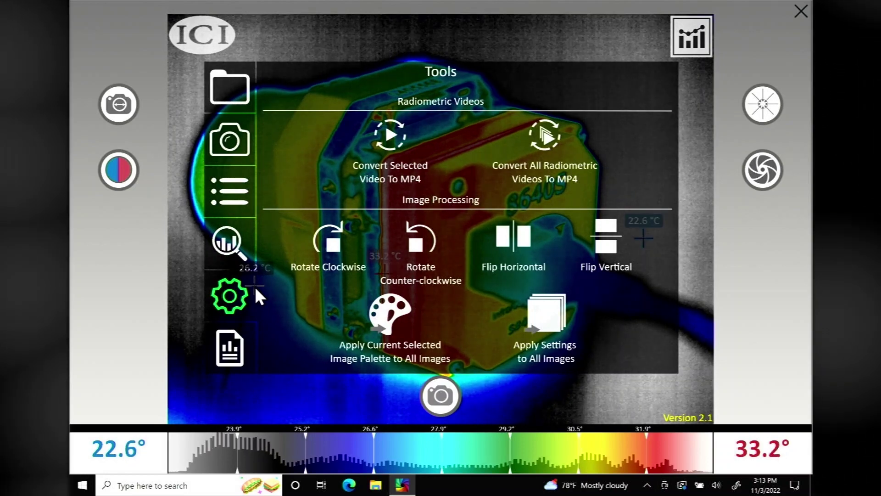
{"action": "left_click", "coordinate": [233, 351]}
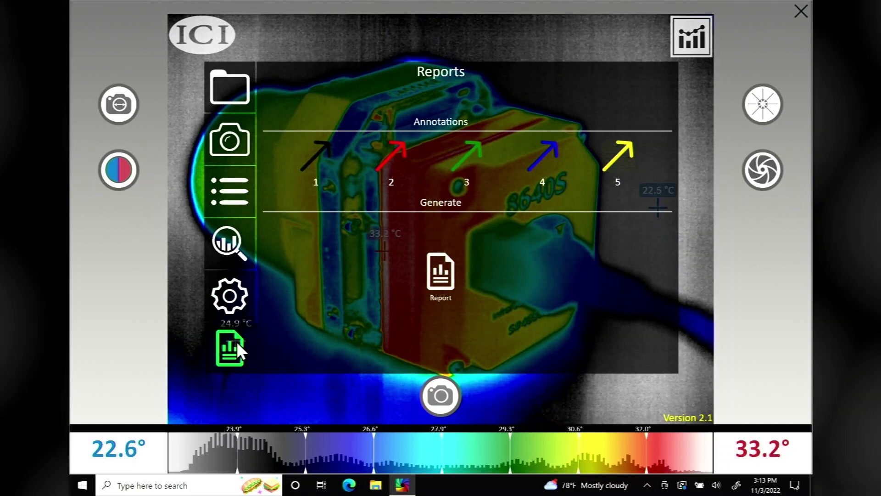
{"action": "left_click", "coordinate": [167, 234]}
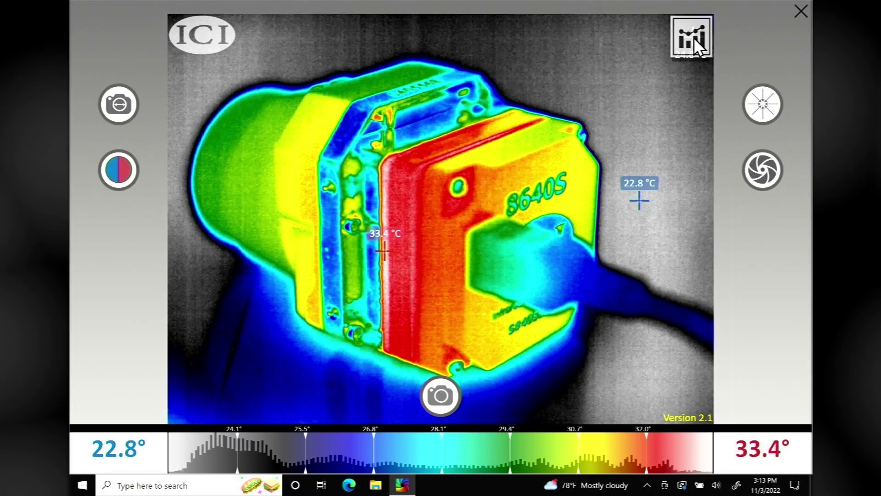
Step: Leave touch mode and browse the Options, Analysis, Tools, Reports, FMX and Help ribbon tabs
{"action": "left_click", "coordinate": [693, 37]}
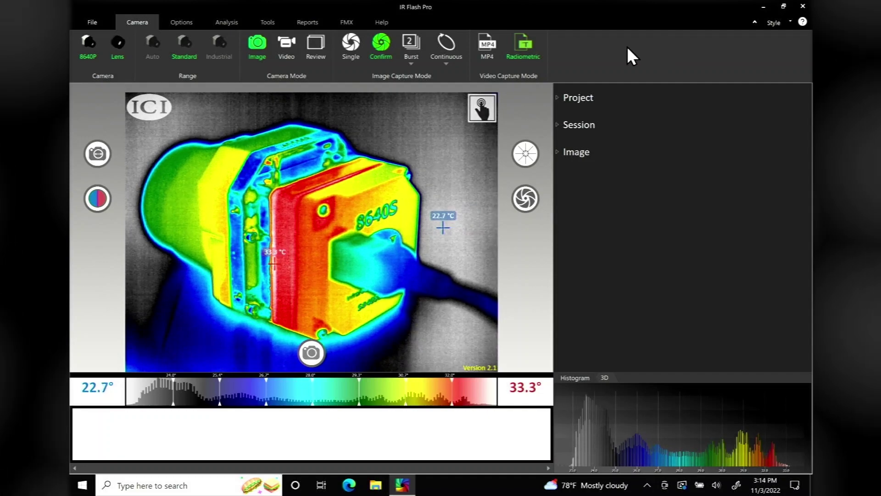
{"action": "left_click", "coordinate": [175, 18]}
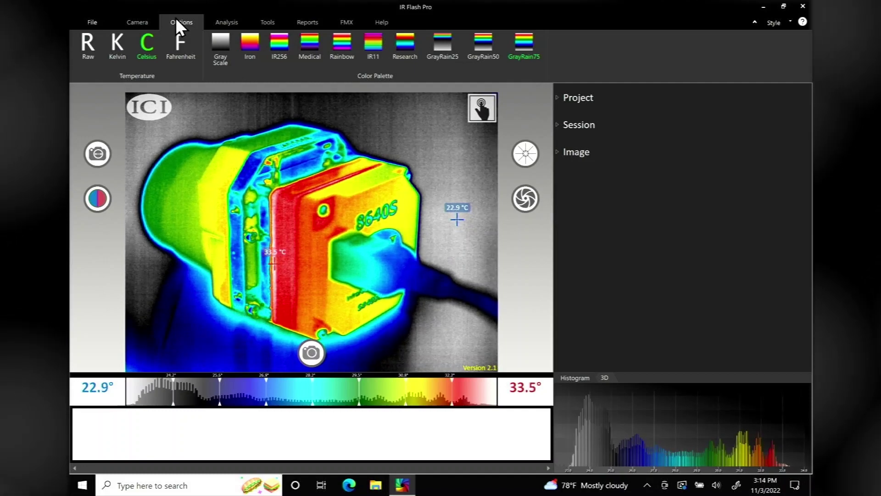
{"action": "left_click", "coordinate": [222, 23]}
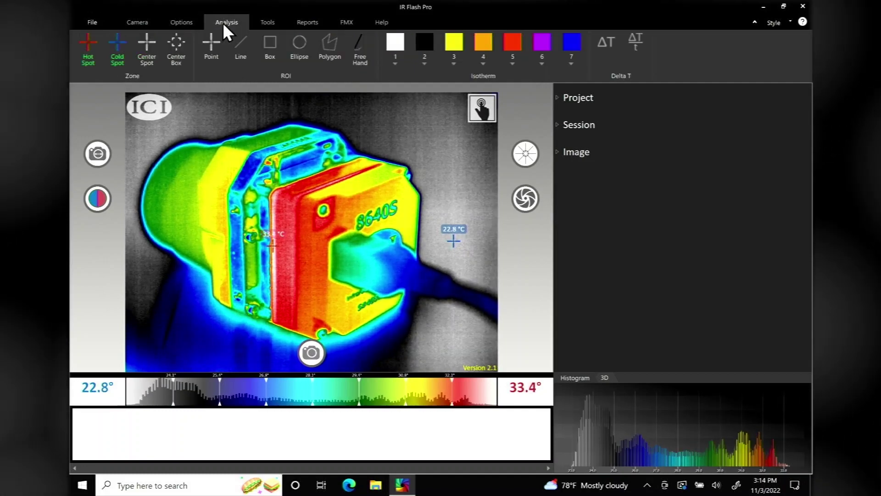
{"action": "left_click", "coordinate": [263, 23]}
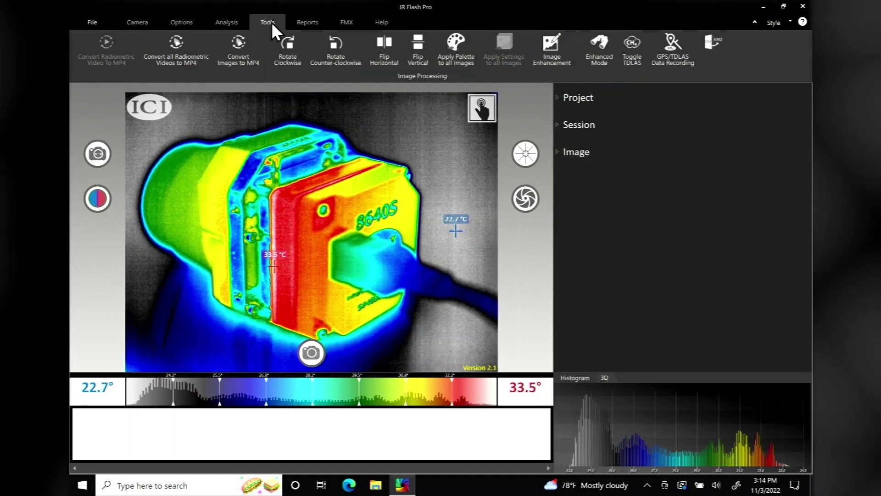
{"action": "left_click", "coordinate": [295, 21]}
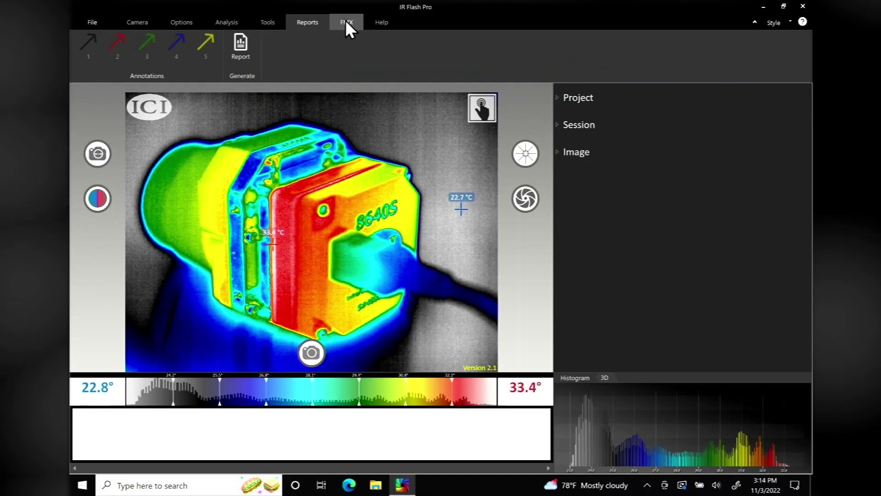
{"action": "left_click", "coordinate": [359, 21]}
{"action": "left_click", "coordinate": [375, 23]}
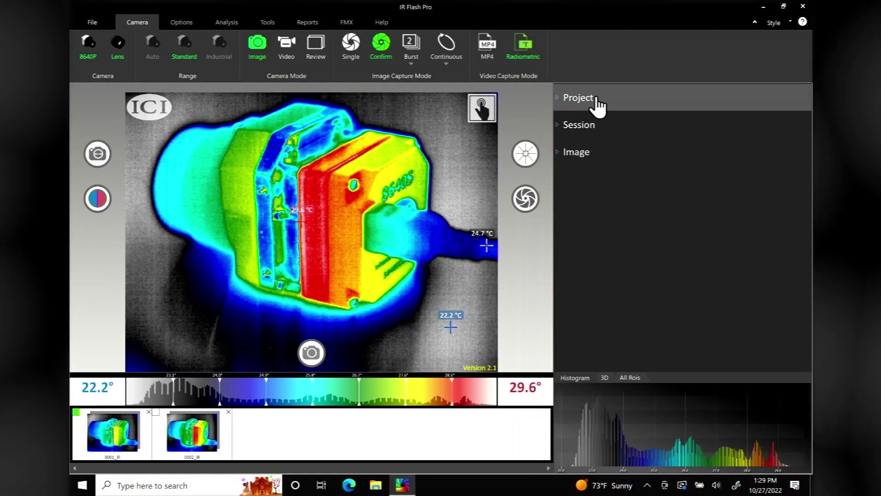
Step: Expand the Project and Session details in the right panel to see the session name and date
{"action": "left_click", "coordinate": [597, 98]}
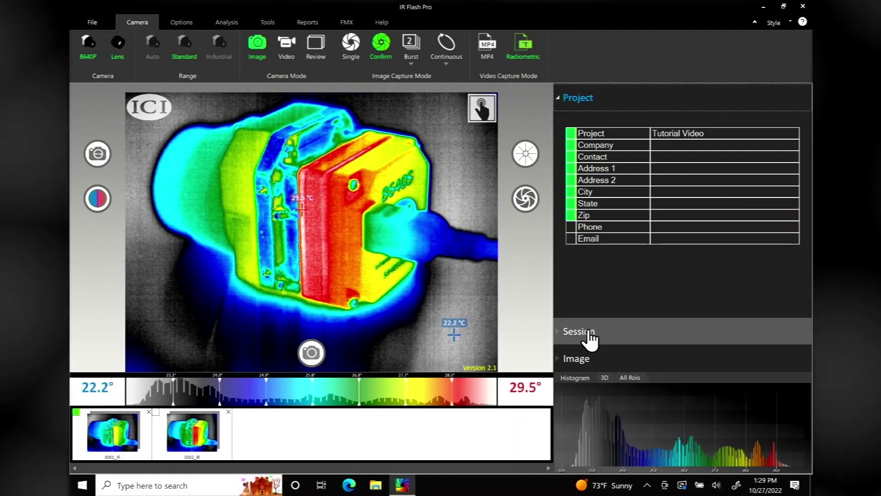
{"action": "left_click", "coordinate": [586, 333]}
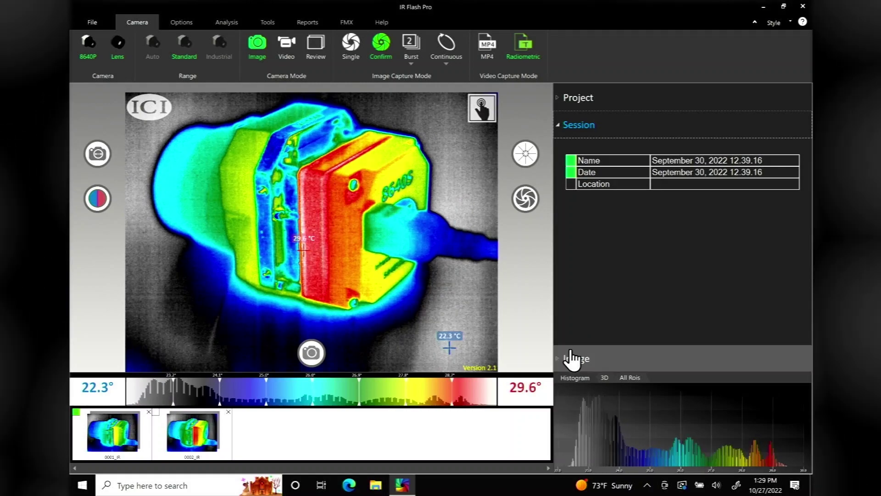
Step: Expand the Image properties and toggle the Location row on and back off
{"action": "left_click", "coordinate": [570, 353]}
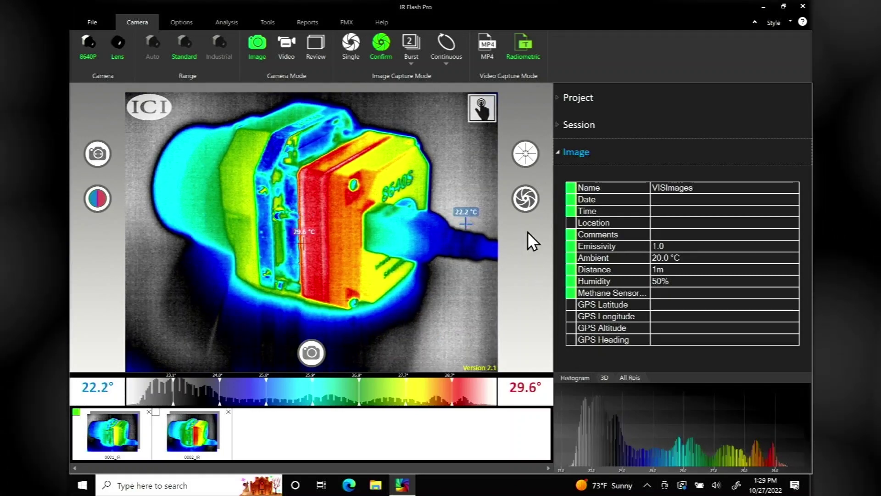
{"action": "left_click", "coordinate": [572, 222]}
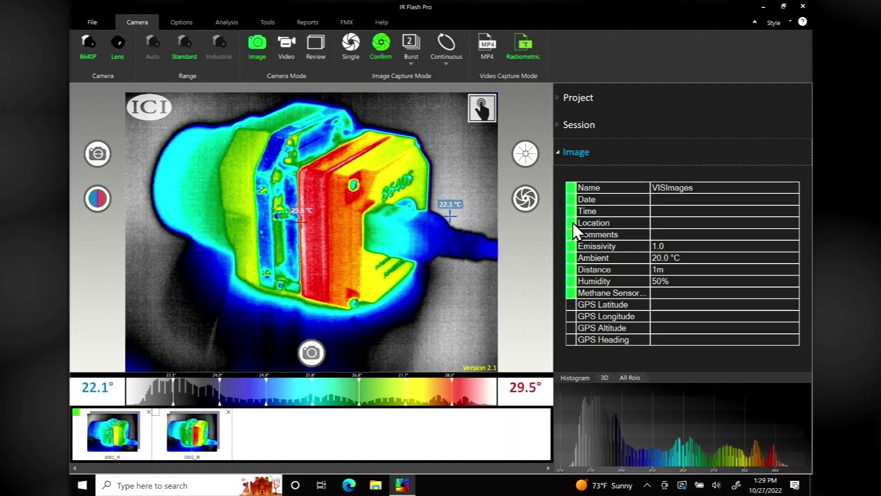
{"action": "left_click", "coordinate": [572, 223]}
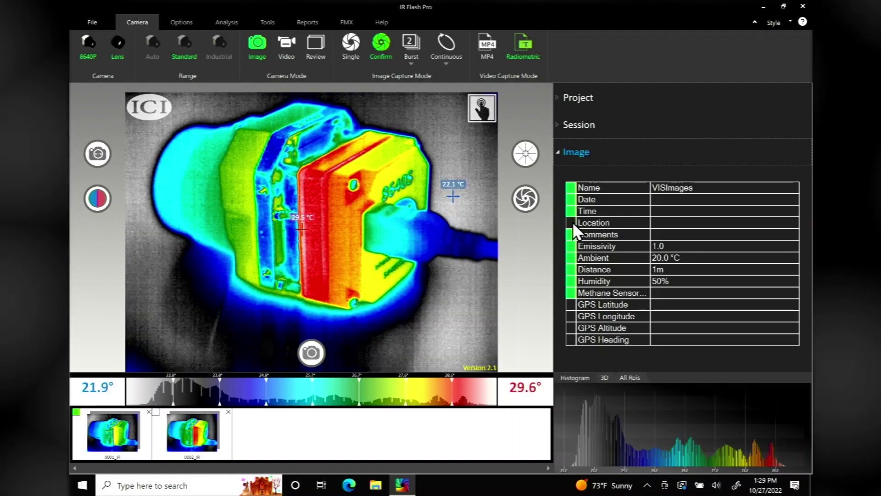
Step: Add a spot marker, a rectangle zone 1 over the camera body and an ellipse zone 2 over the connector
{"action": "left_click", "coordinate": [577, 157]}
{"action": "right_click", "coordinate": [286, 200]}
{"action": "left_click", "coordinate": [285, 200]}
{"action": "left_click", "coordinate": [229, 124]}
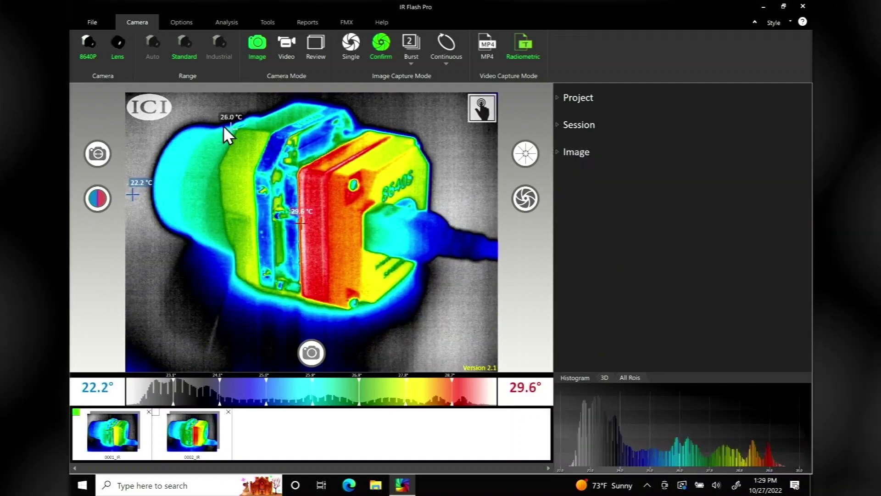
{"action": "mouse_move", "coordinate": [262, 165]}
{"action": "left_mouse_down"}
{"action": "mouse_move", "coordinate": [285, 220]}
{"action": "mouse_move", "coordinate": [293, 300]}
{"action": "left_mouse_up"}
{"action": "mouse_move", "coordinate": [336, 187]}
{"action": "left_mouse_down"}
{"action": "mouse_move", "coordinate": [365, 252]}
{"action": "mouse_move", "coordinate": [426, 314]}
{"action": "left_mouse_up"}
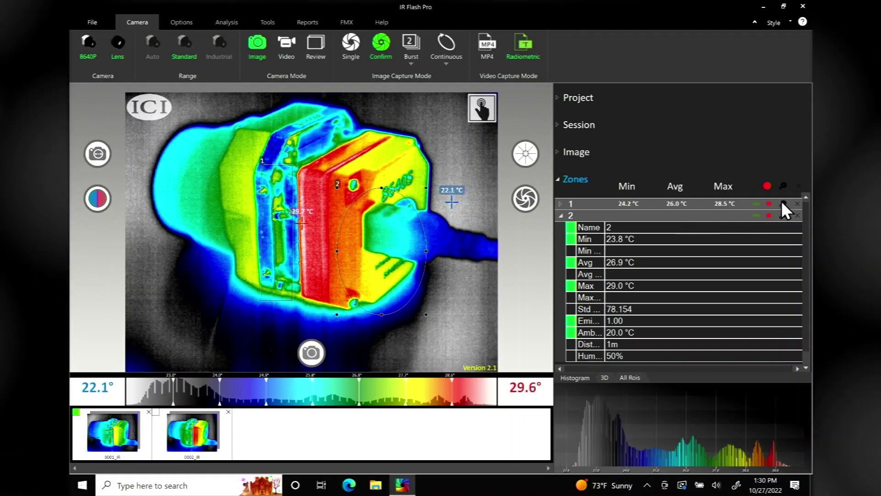
Step: Check zone 1's alarm properties and statistics, then pick zone 2 to link with it
{"action": "left_click", "coordinate": [782, 205]}
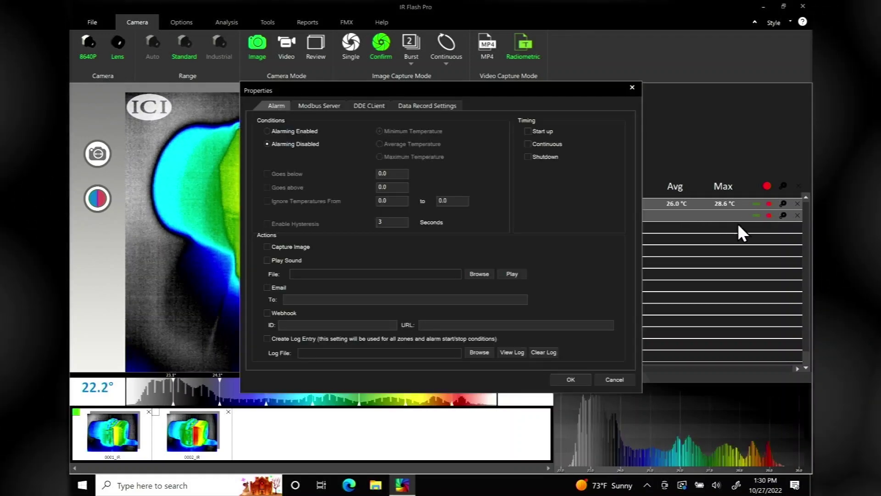
{"action": "left_click", "coordinate": [578, 379]}
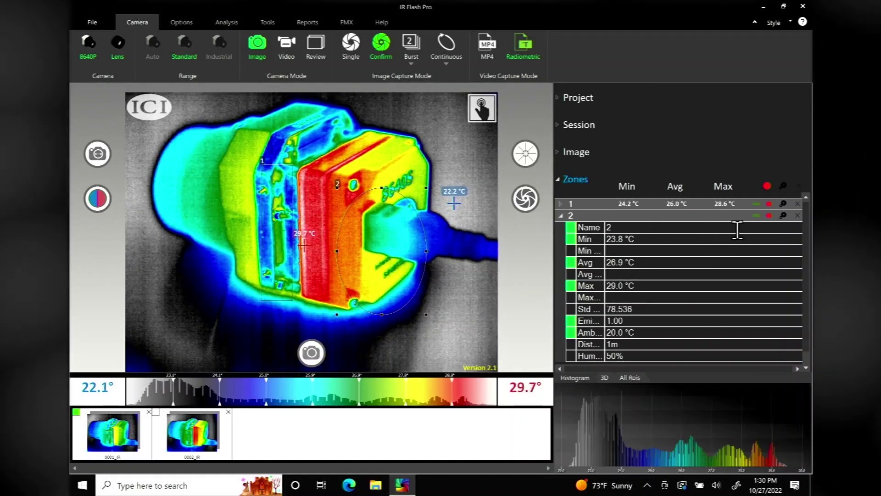
{"action": "left_click", "coordinate": [753, 204]}
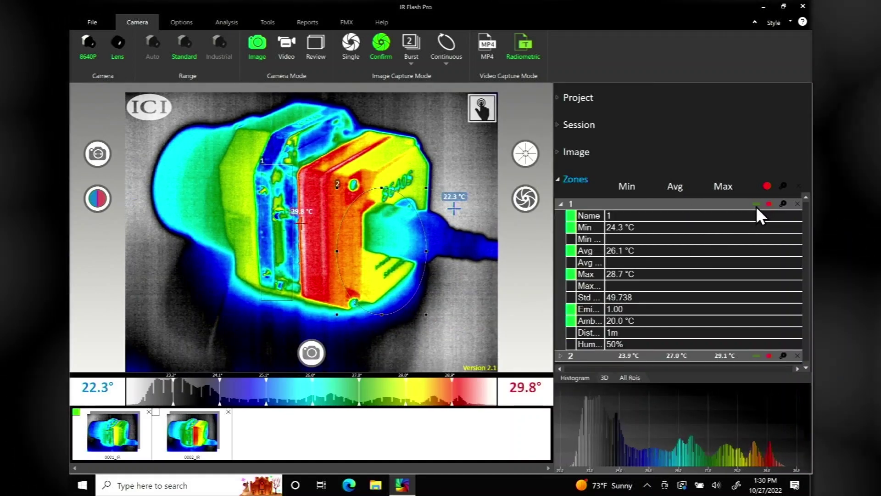
{"action": "left_click", "coordinate": [756, 205]}
{"action": "left_click", "coordinate": [756, 203]}
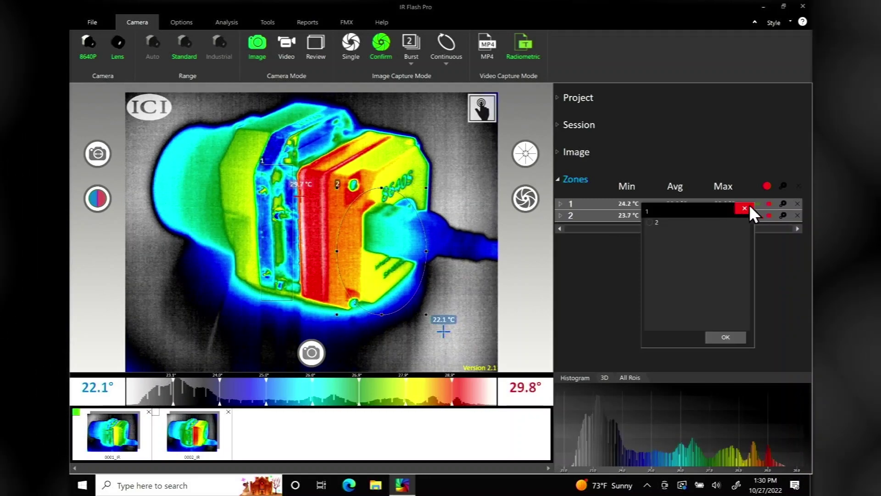
{"action": "left_click", "coordinate": [717, 222]}
Step: Confirm the zone 1–2 difference table, rotate the 3D plot, and chart all zones' average temperatures
{"action": "left_click", "coordinate": [711, 336]}
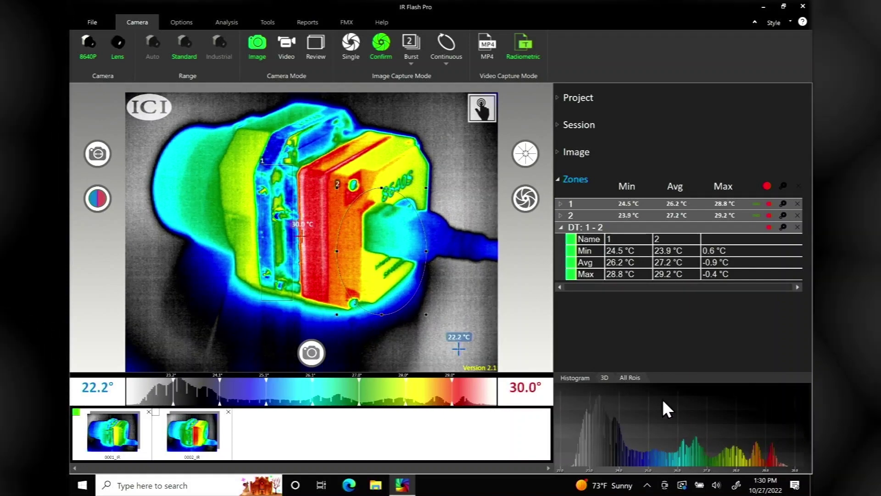
{"action": "left_click", "coordinate": [605, 379]}
{"action": "mouse_move", "coordinate": [718, 415]}
{"action": "left_mouse_down"}
{"action": "mouse_move", "coordinate": [689, 418]}
{"action": "mouse_move", "coordinate": [732, 395]}
{"action": "mouse_move", "coordinate": [640, 381]}
{"action": "left_mouse_up"}
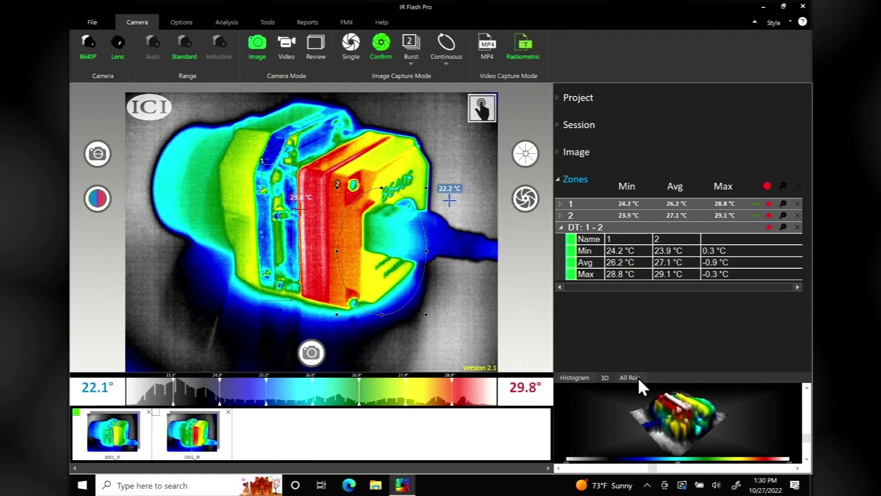
{"action": "left_click", "coordinate": [638, 377]}
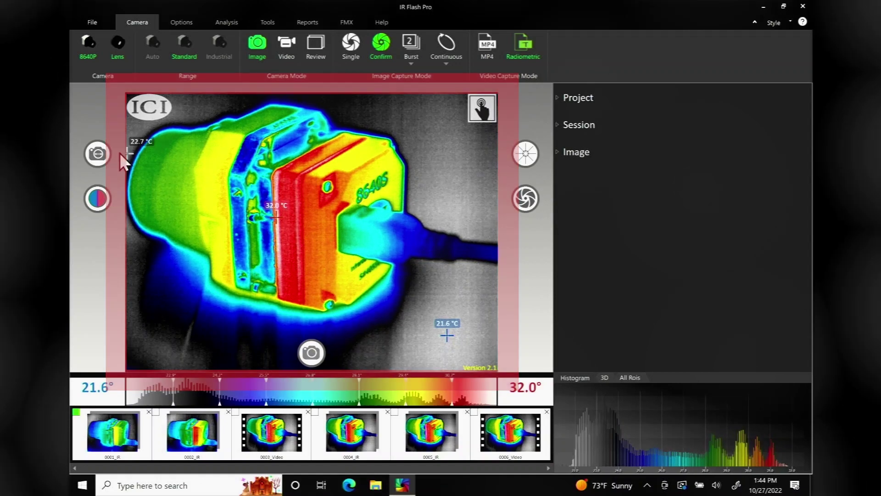
Step: Preview the visible-camera view, then manually set the thermal palette range to about 21.4°–32.0°
{"action": "left_click", "coordinate": [96, 153]}
{"action": "left_click", "coordinate": [95, 152]}
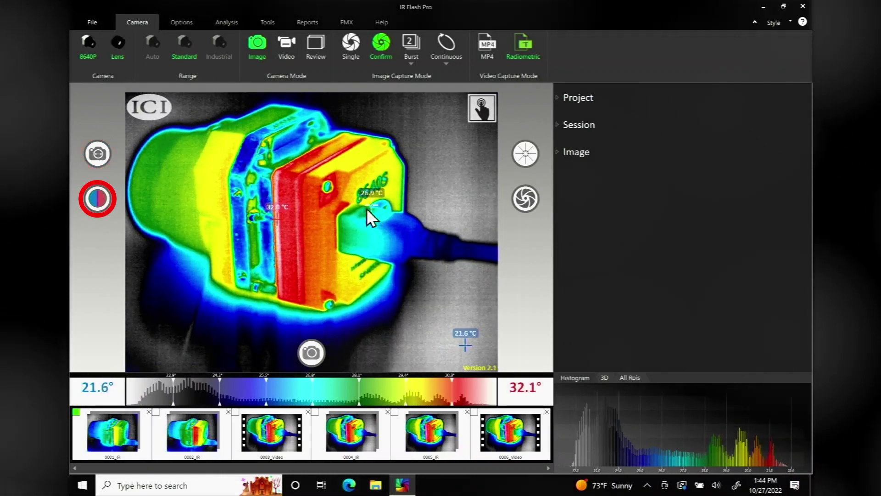
{"action": "left_click", "coordinate": [96, 204]}
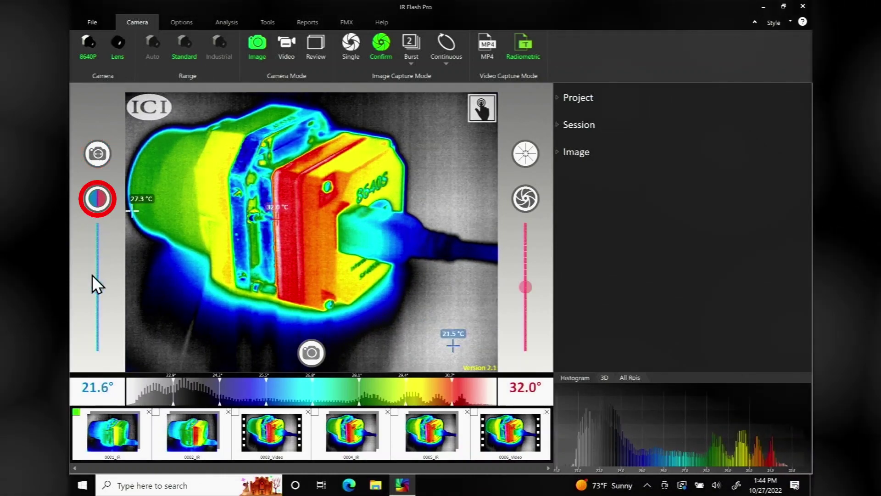
{"action": "mouse_move", "coordinate": [99, 285]}
{"action": "left_mouse_down"}
{"action": "mouse_move", "coordinate": [103, 257]}
{"action": "mouse_move", "coordinate": [99, 312]}
{"action": "left_mouse_up"}
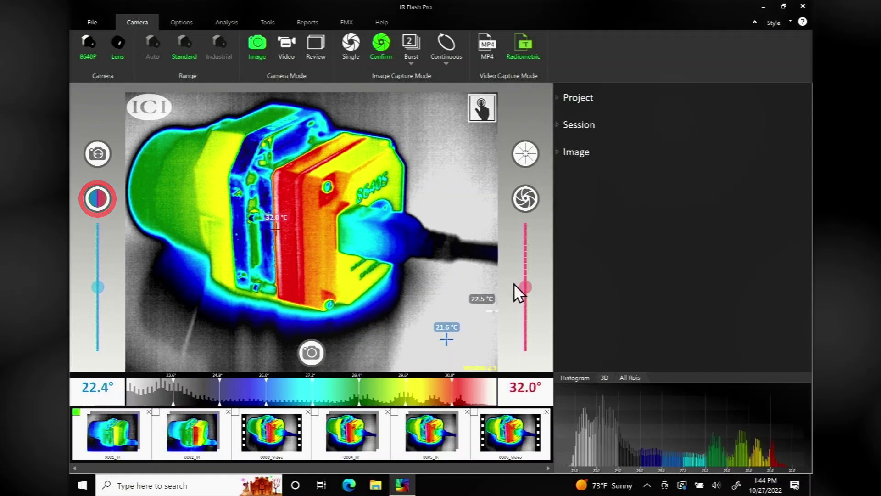
{"action": "mouse_move", "coordinate": [525, 287]}
{"action": "left_mouse_down"}
{"action": "mouse_move", "coordinate": [521, 328]}
{"action": "mouse_move", "coordinate": [538, 293]}
{"action": "mouse_move", "coordinate": [537, 248]}
{"action": "left_mouse_up"}
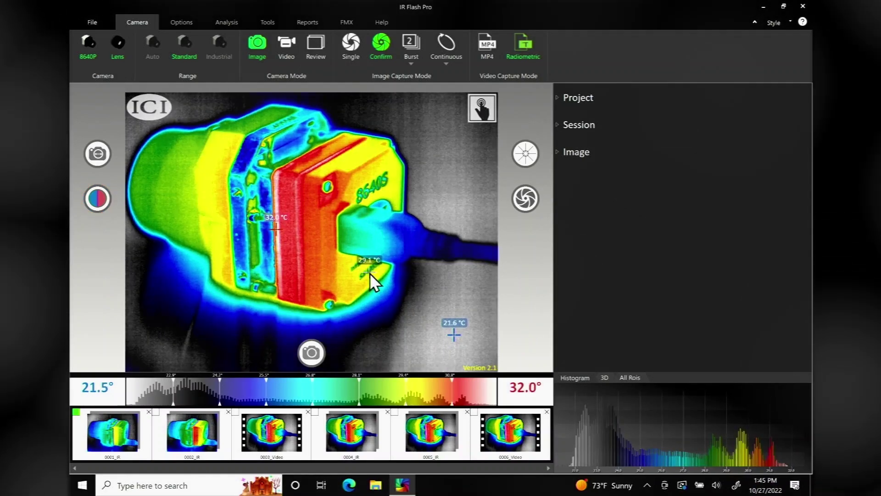
Step: Cycle through Video and Review back to Image mode, then capture and save a thermal image
{"action": "left_click", "coordinate": [319, 351]}
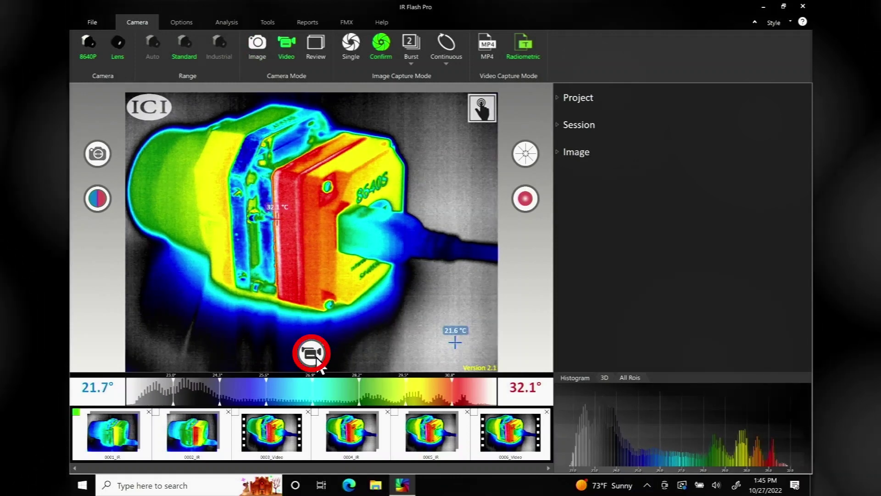
{"action": "left_click", "coordinate": [318, 359]}
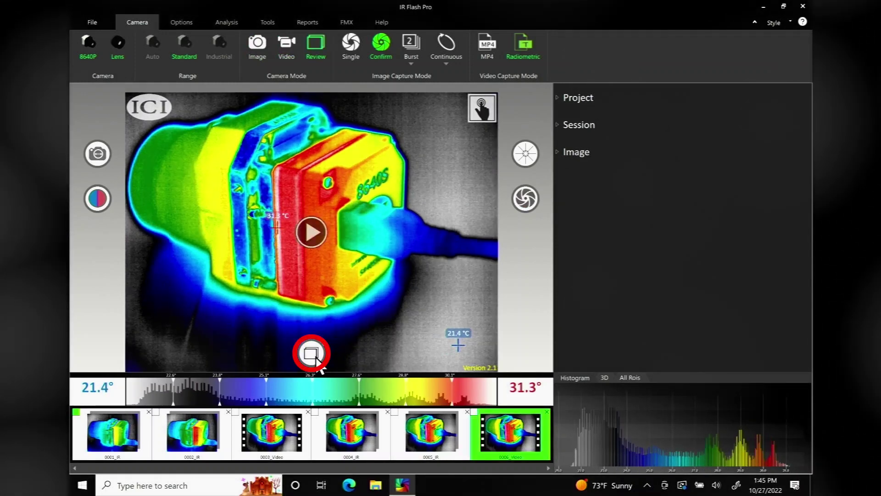
{"action": "left_click", "coordinate": [314, 359]}
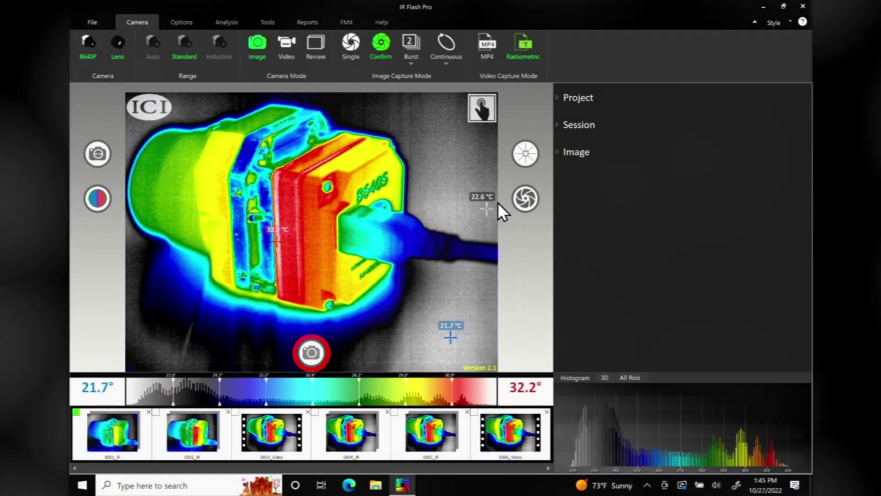
{"action": "left_click", "coordinate": [518, 204]}
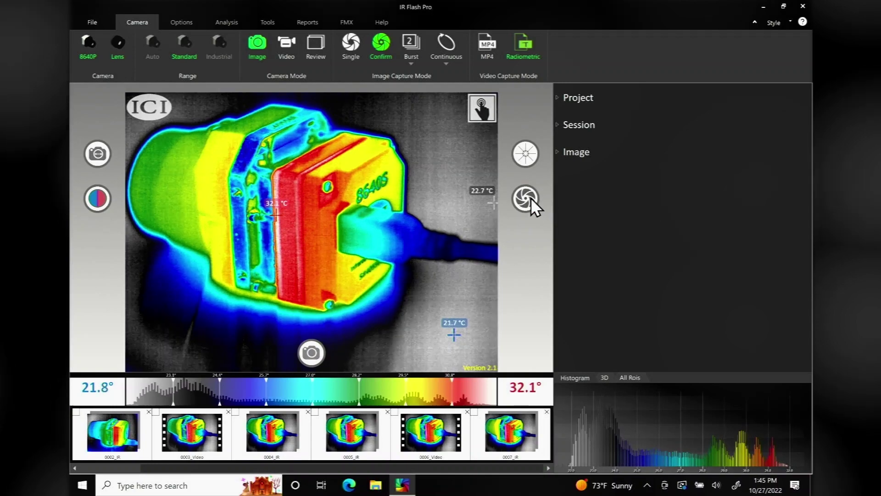
{"action": "left_click", "coordinate": [528, 198]}
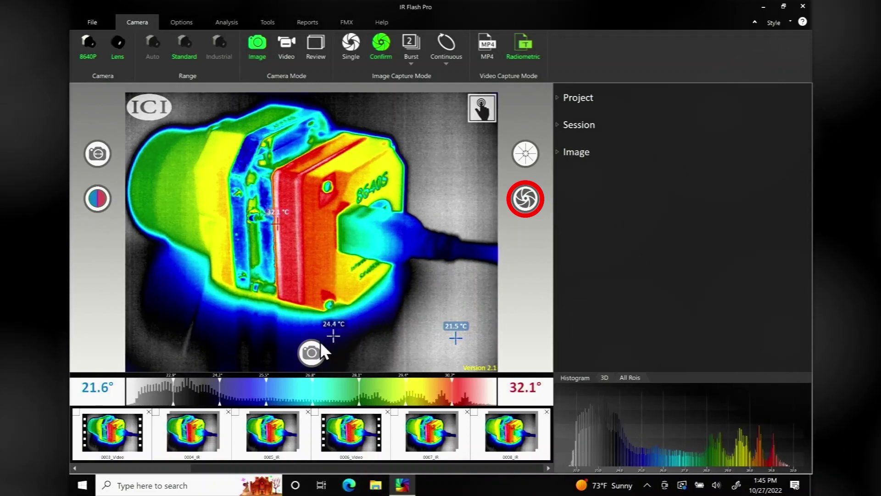
Step: Record a short thermal video in Video mode, saved as 0009_Video
{"action": "left_click", "coordinate": [311, 354]}
{"action": "left_click", "coordinate": [523, 198]}
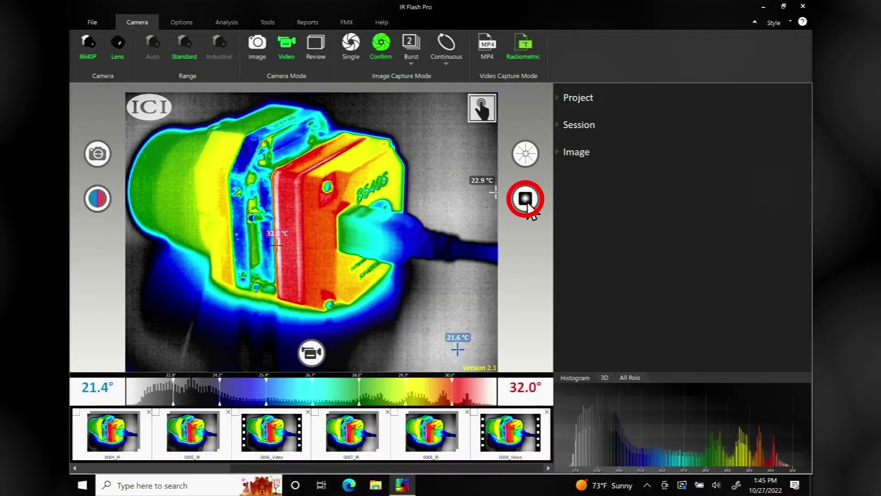
{"action": "left_click", "coordinate": [526, 199]}
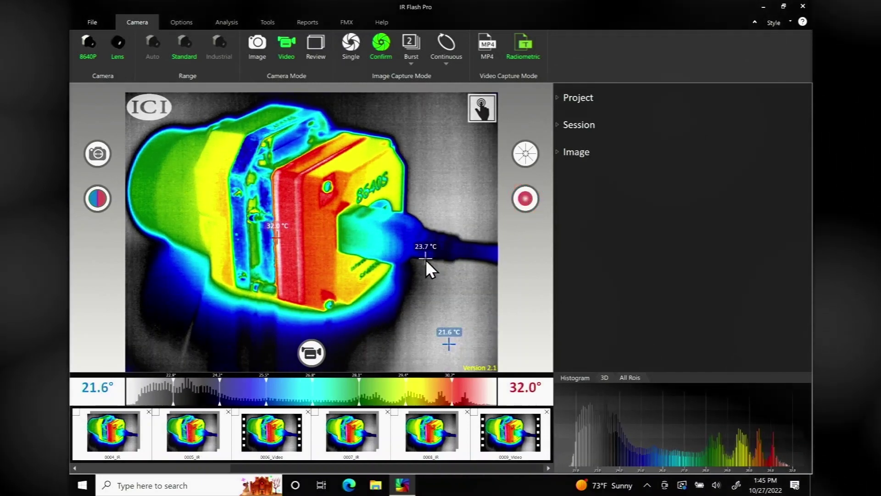
Step: In Review mode, browse the 0006_Video, 0007_IR, 0008_IR and 0005_IR captures
{"action": "left_click", "coordinate": [320, 350]}
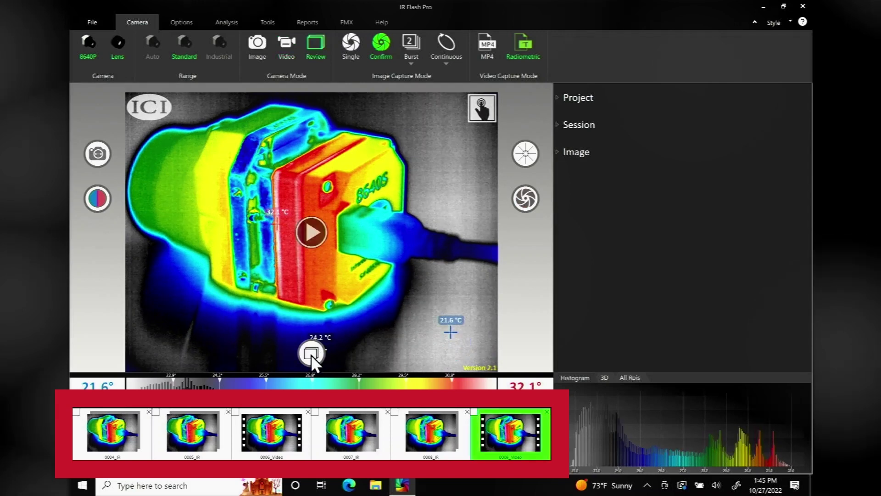
{"action": "left_click", "coordinate": [253, 432]}
{"action": "left_click", "coordinate": [360, 433]}
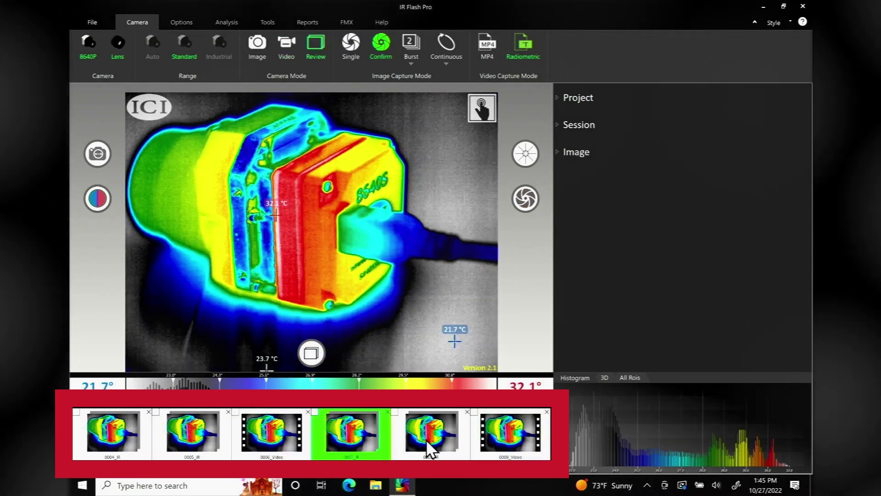
{"action": "left_click", "coordinate": [426, 439]}
{"action": "key", "text": "Left"}
{"action": "key", "text": "Left"}
{"action": "key", "text": "Left"}
{"action": "mouse_move", "coordinate": [425, 260]}
{"action": "left_mouse_down"}
{"action": "mouse_move", "coordinate": [398, 258]}
{"action": "mouse_move", "coordinate": [495, 330]}
{"action": "left_mouse_up"}
{"action": "scroll", "coordinate": [494, 436], "scroll_direction": "up", "scroll_amount": 3}
Step: Play back the 0003 video, then return to live still-image capture
{"action": "left_click", "coordinate": [271, 440]}
{"action": "left_click", "coordinate": [310, 235]}
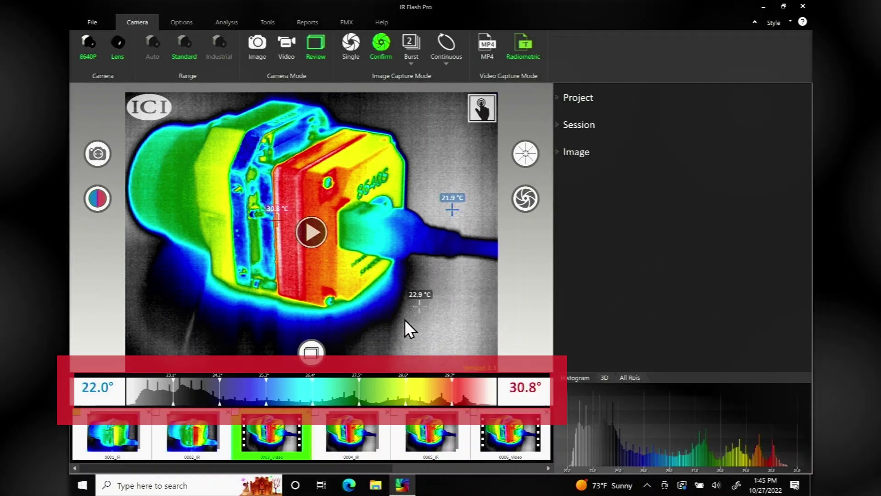
{"action": "left_click", "coordinate": [315, 349]}
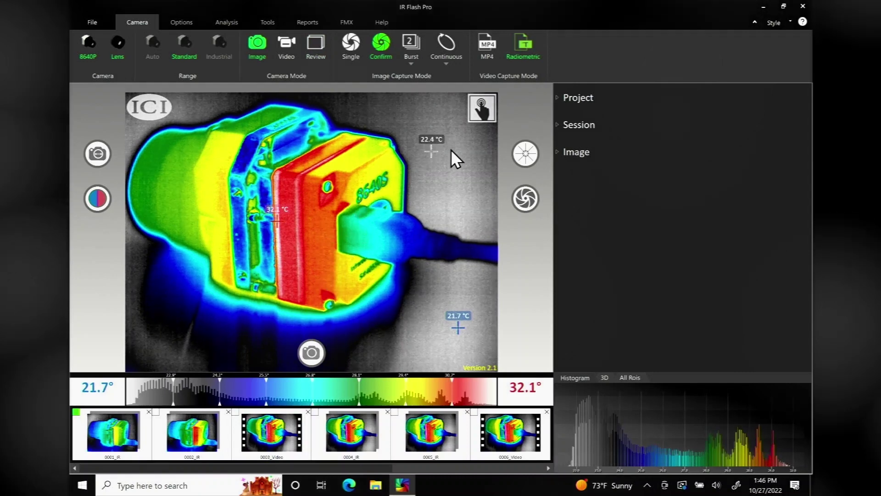
Step: Refocus the thermal camera and enlarge the live image to the full-window touch view
{"action": "left_click", "coordinate": [525, 153]}
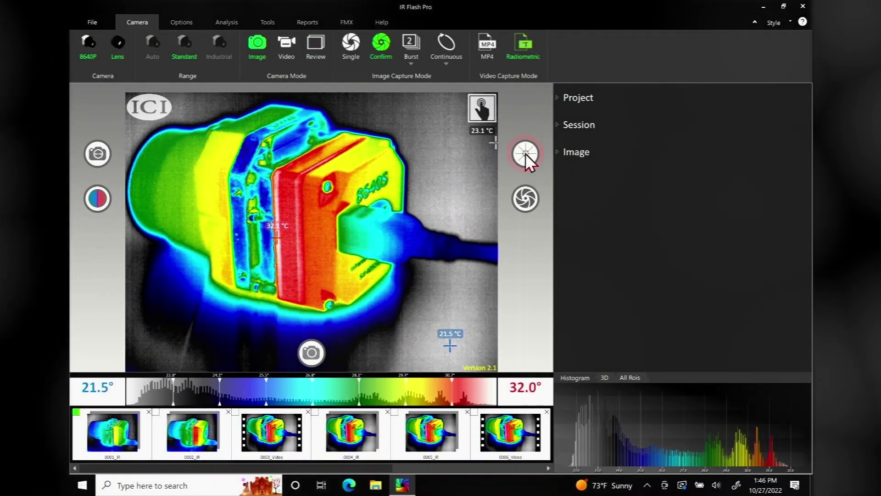
{"action": "left_click", "coordinate": [480, 113]}
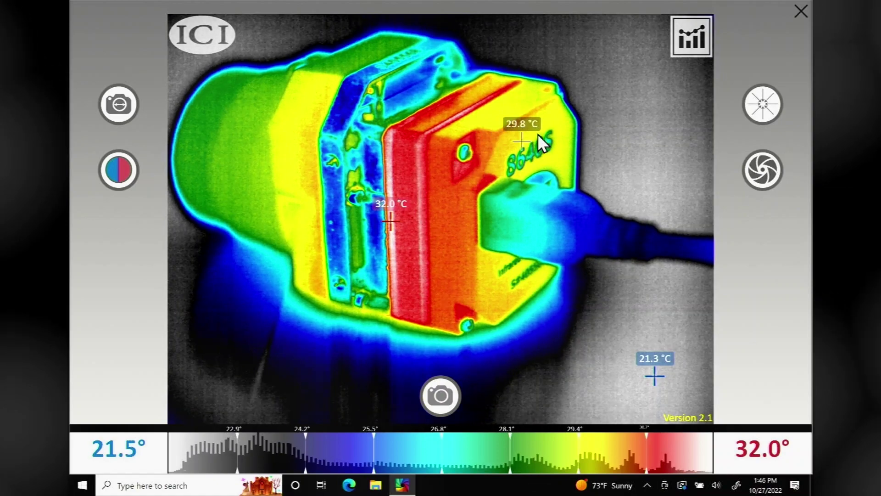